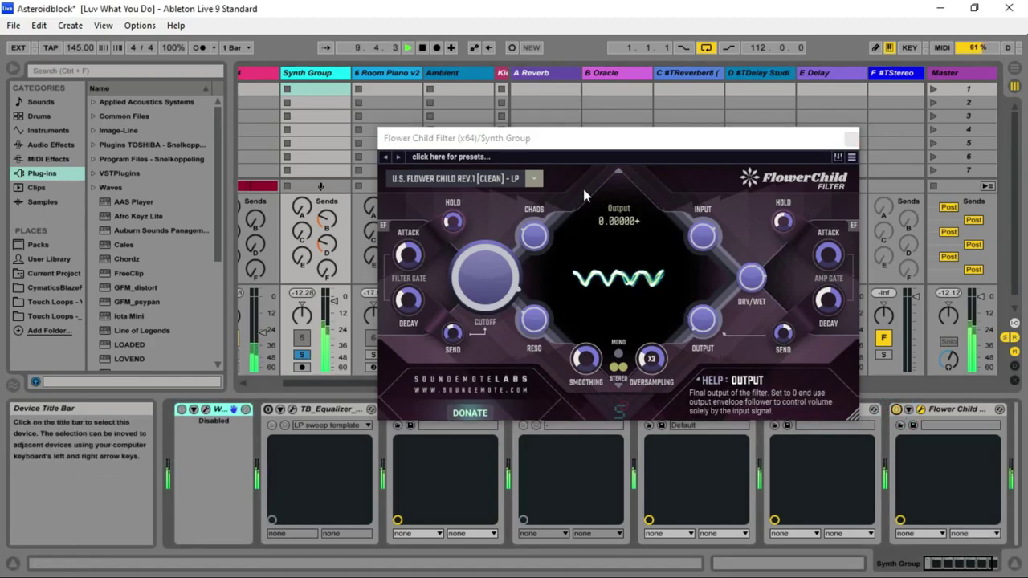
Load the Flower Child Filter preset (PERC) AddsBassToKick on the Synth Group, followed by (PERC) Bubbly 1, to audition both
click(474, 161)
click(474, 158)
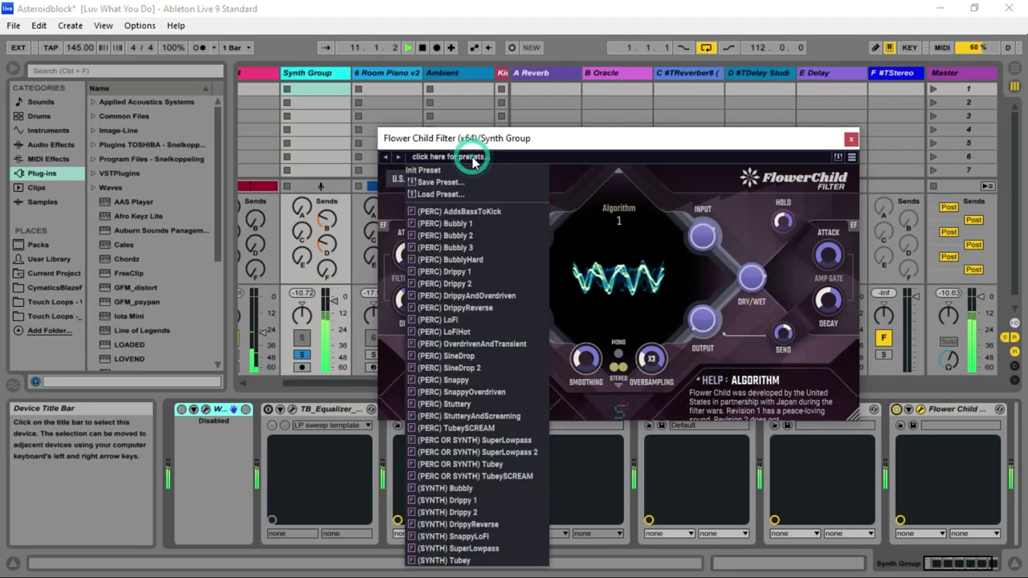
click(462, 212)
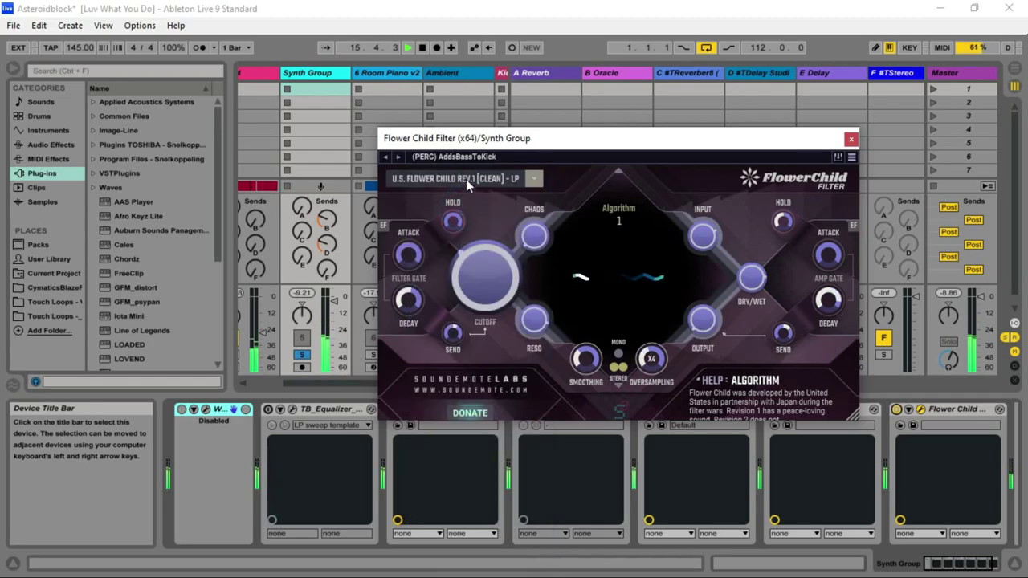
click(466, 179)
click(466, 180)
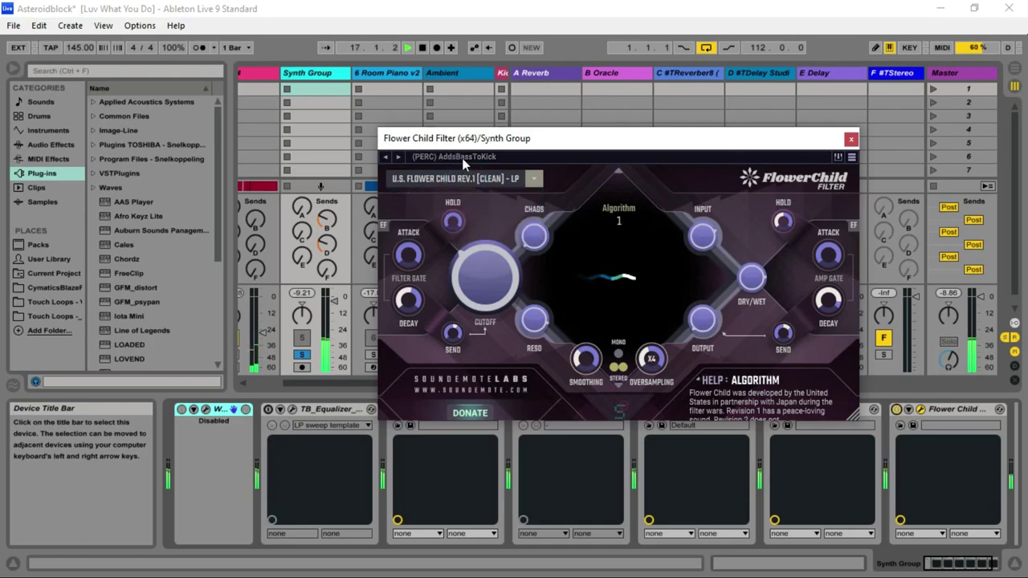
click(458, 157)
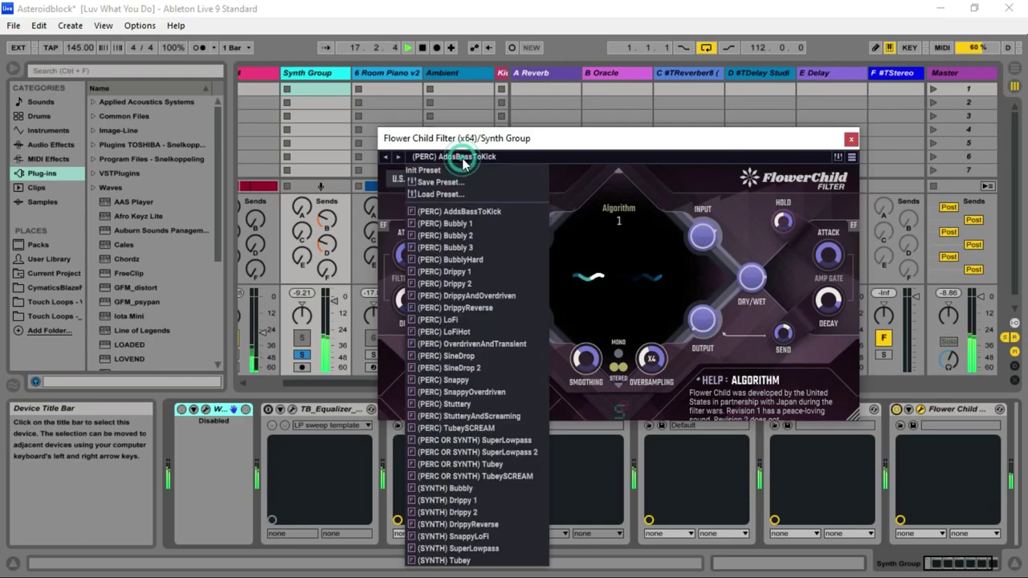
click(470, 226)
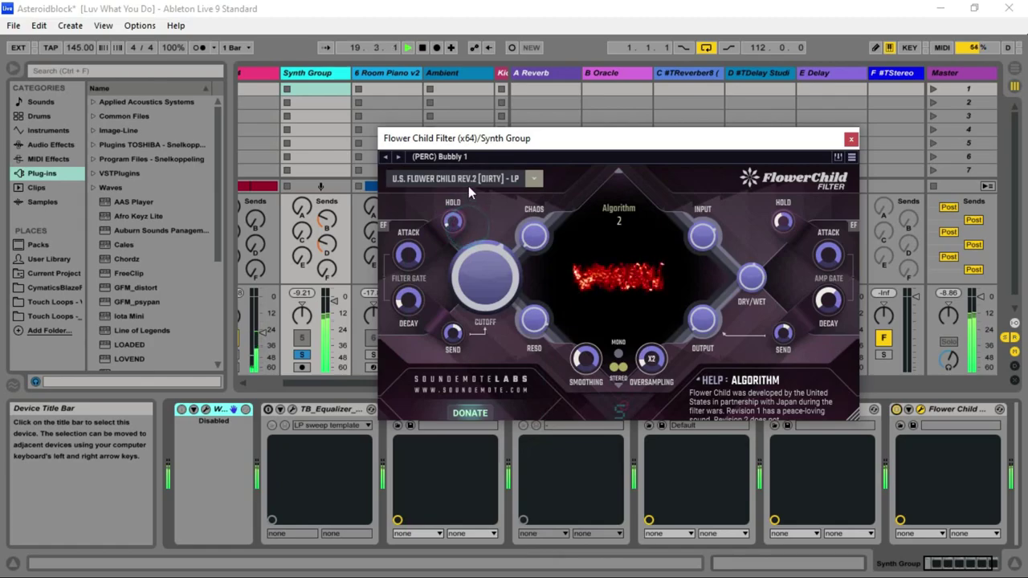
Audition the filter presets (PERC) Bubbly 3 and (PERC) DrippyAndOverdriven during playback
click(466, 158)
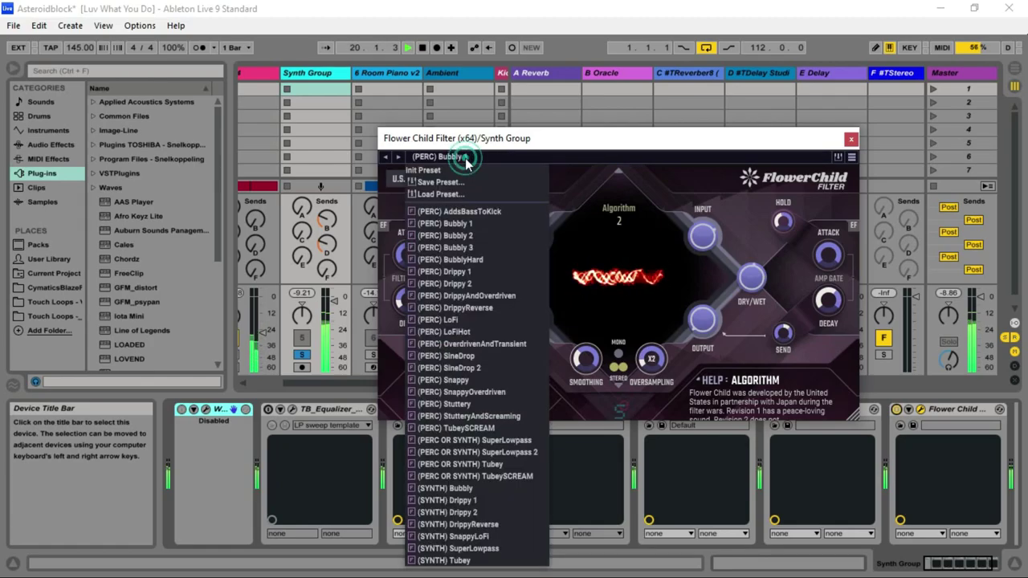
click(467, 249)
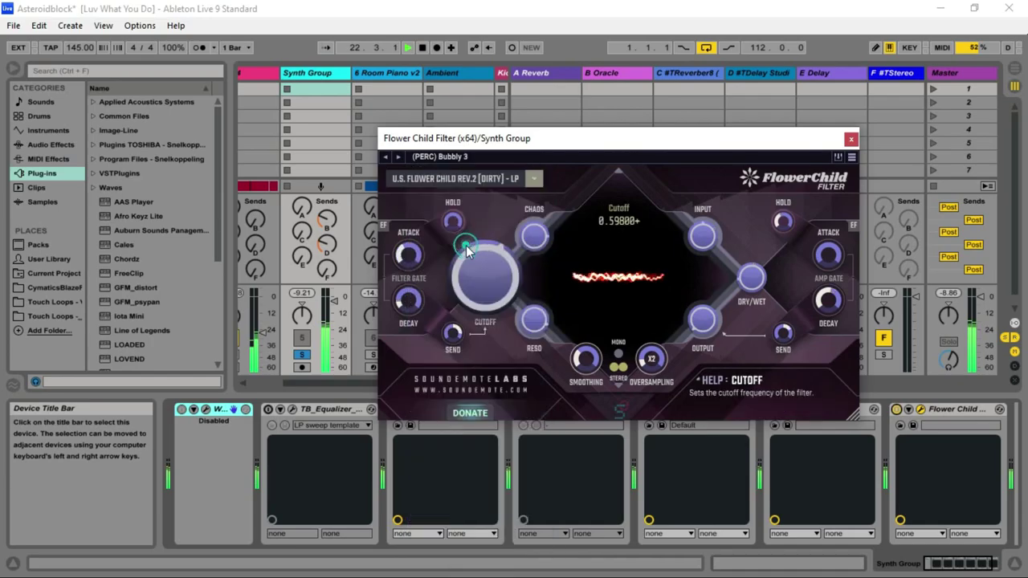
click(447, 159)
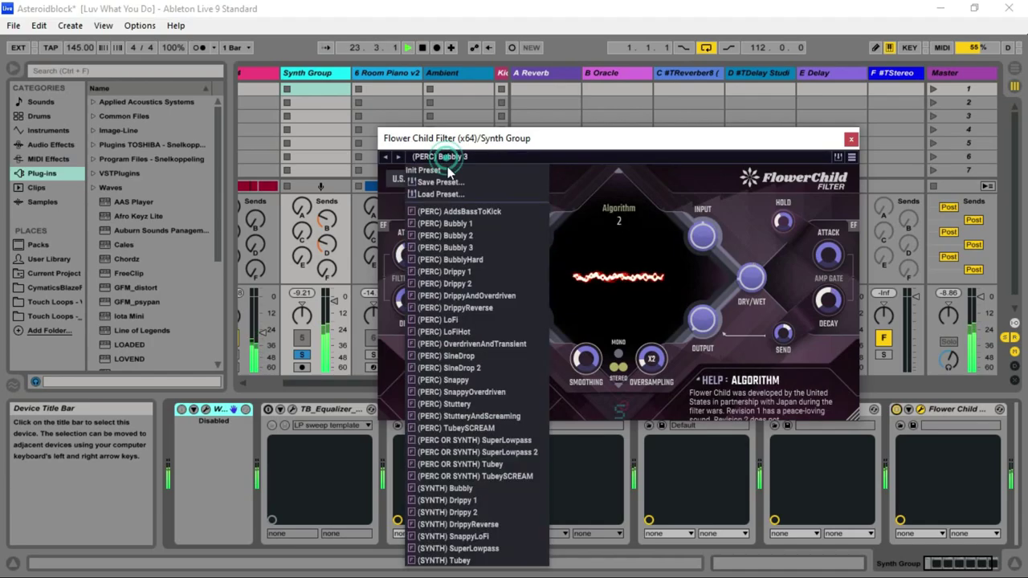
click(487, 295)
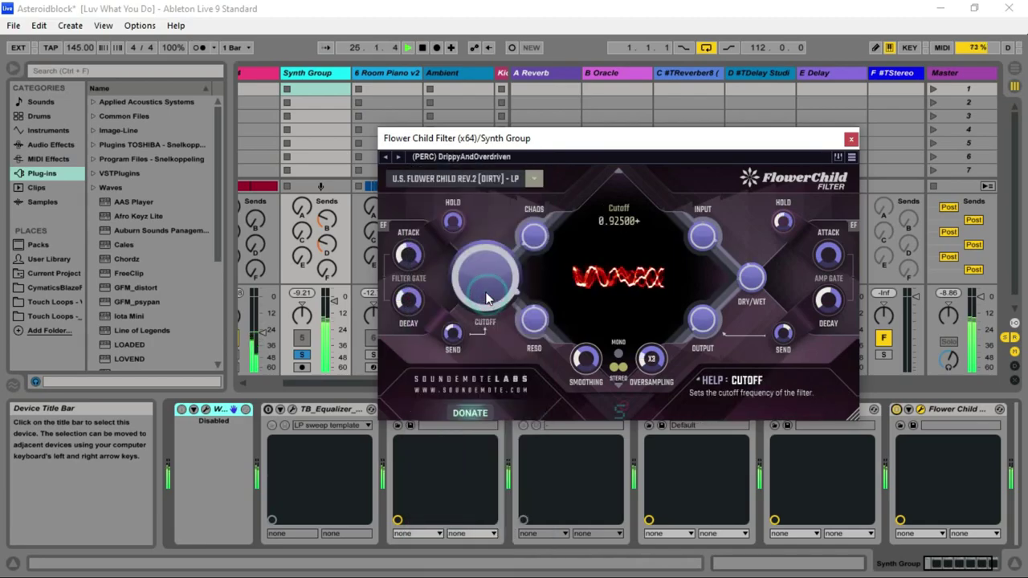
Audition the filter presets (PERC) LoFi and (PERC) LoFiHot on the Synth Group
click(441, 178)
click(455, 157)
click(455, 157)
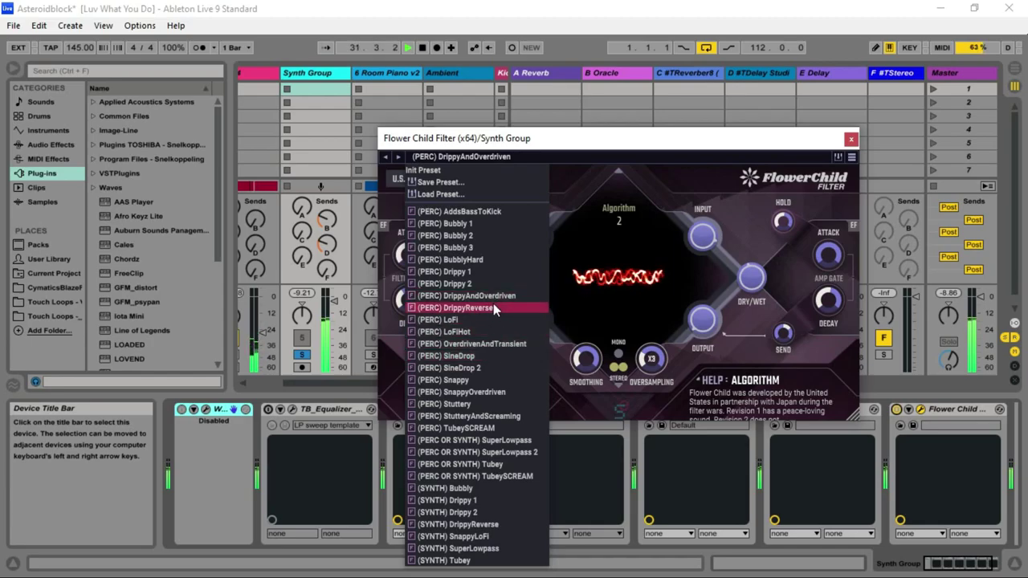
click(479, 319)
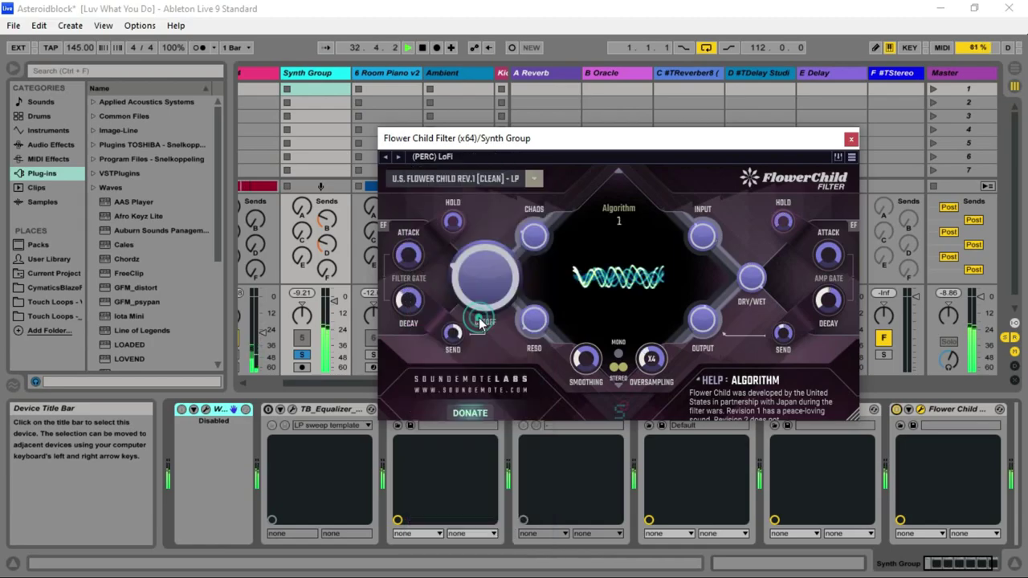
click(466, 159)
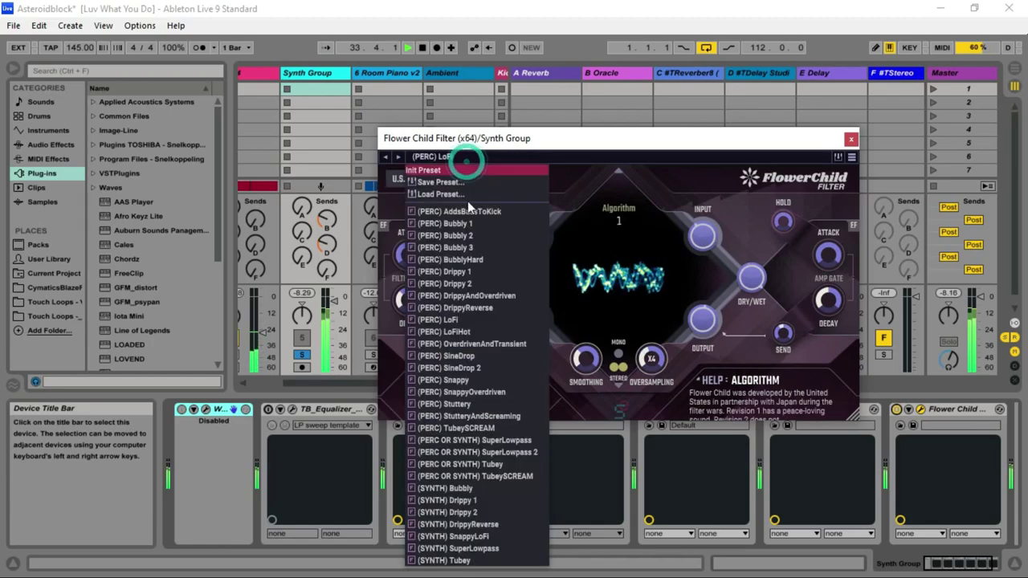
click(486, 332)
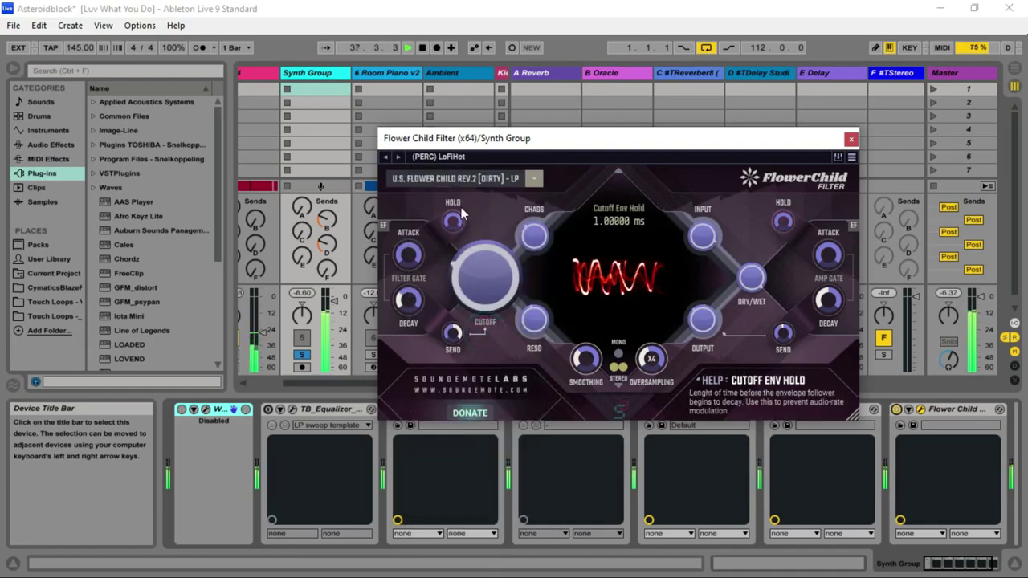
Load the filter preset (PERC) OverdrivenAndTransient and switch to (PERC) SineDrop to compare their sound
click(450, 157)
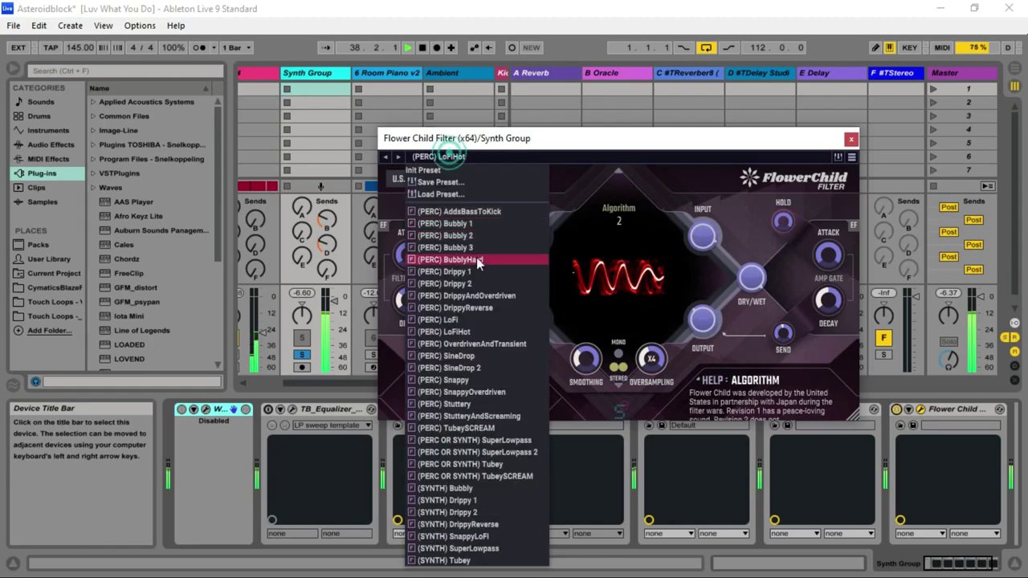
click(477, 344)
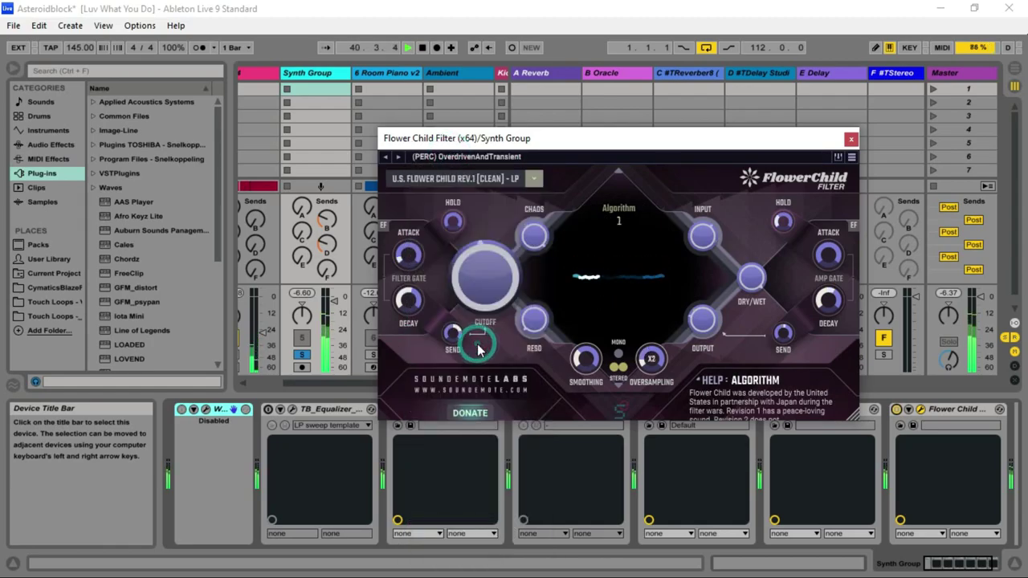
click(445, 159)
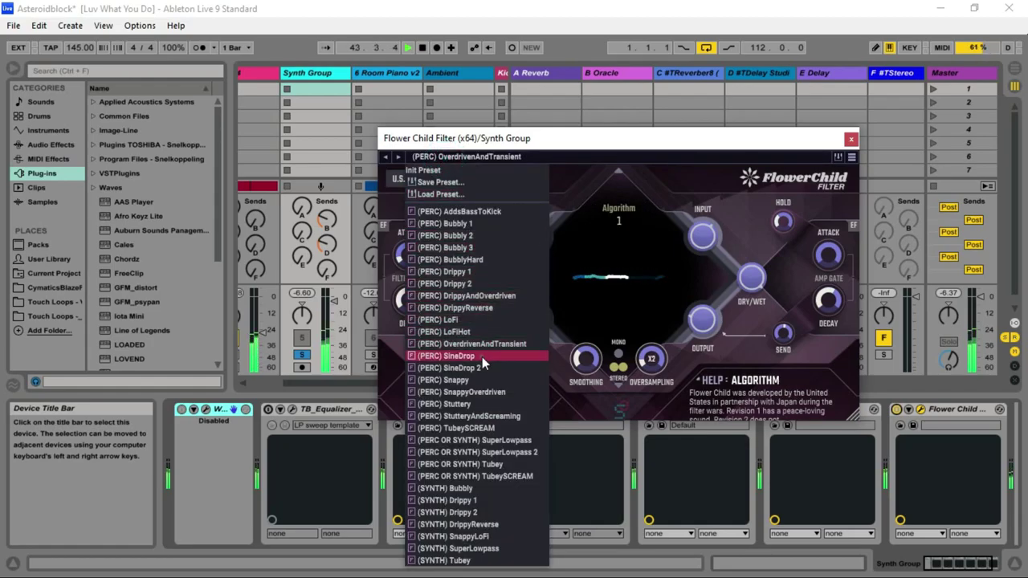
click(482, 356)
Audition the filter presets (PERC) SineDrop 2 and (PERC) Snappy on the playing Synth Group
click(459, 159)
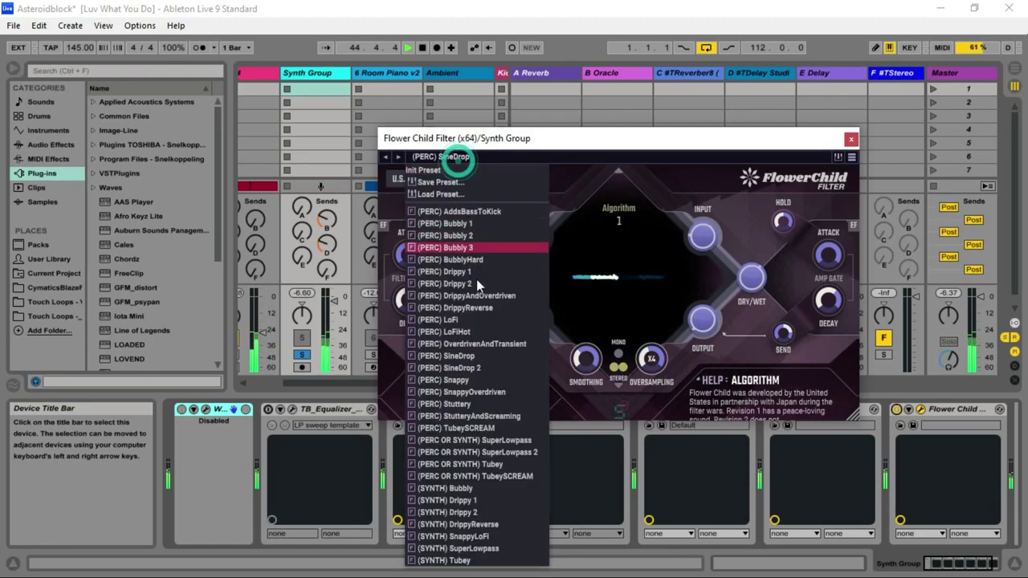
click(482, 369)
click(443, 180)
click(461, 158)
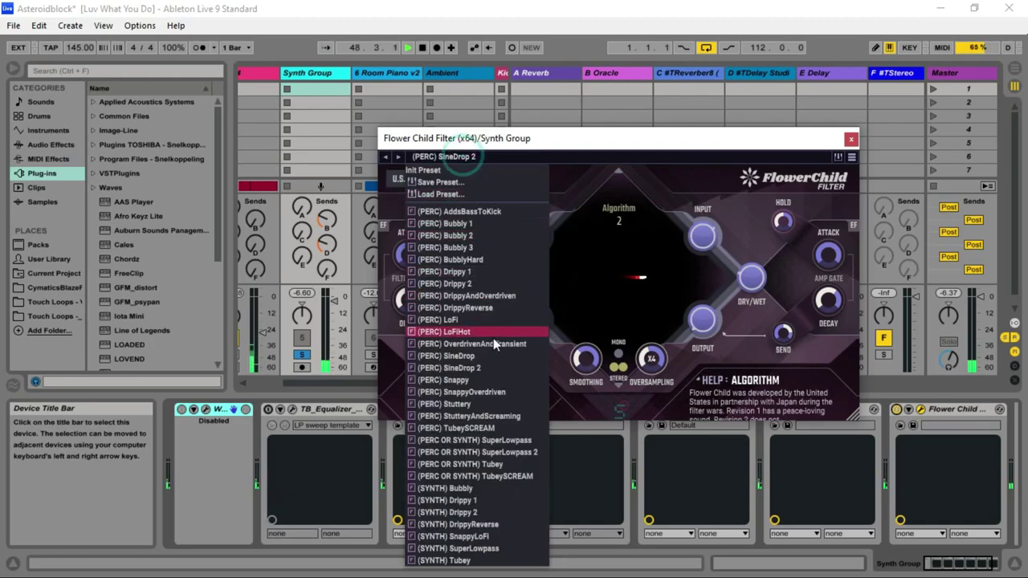
click(486, 378)
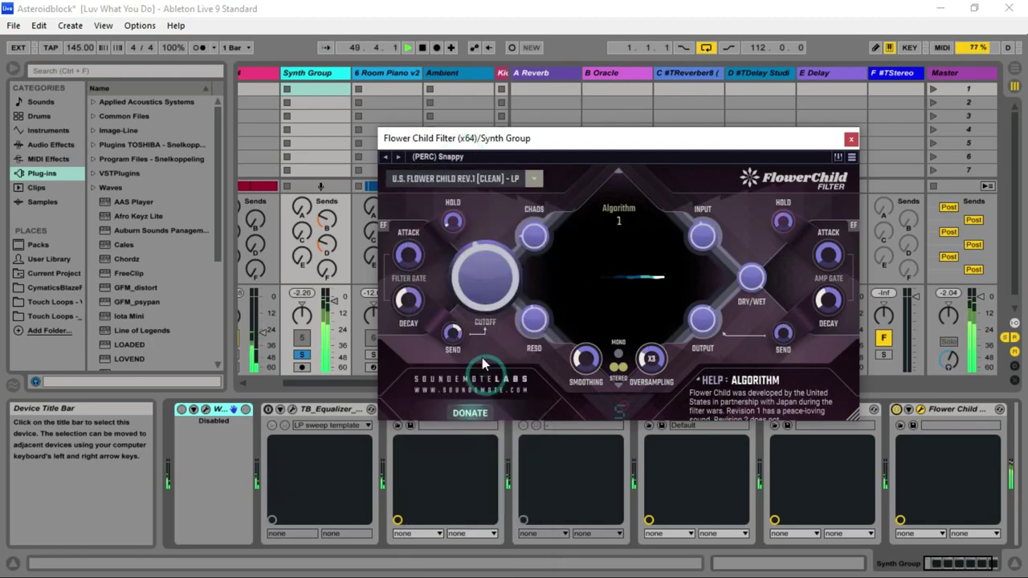
Load the filter preset (PERC) SnappyOverdriven and return to (PERC) Snappy for comparison
click(450, 158)
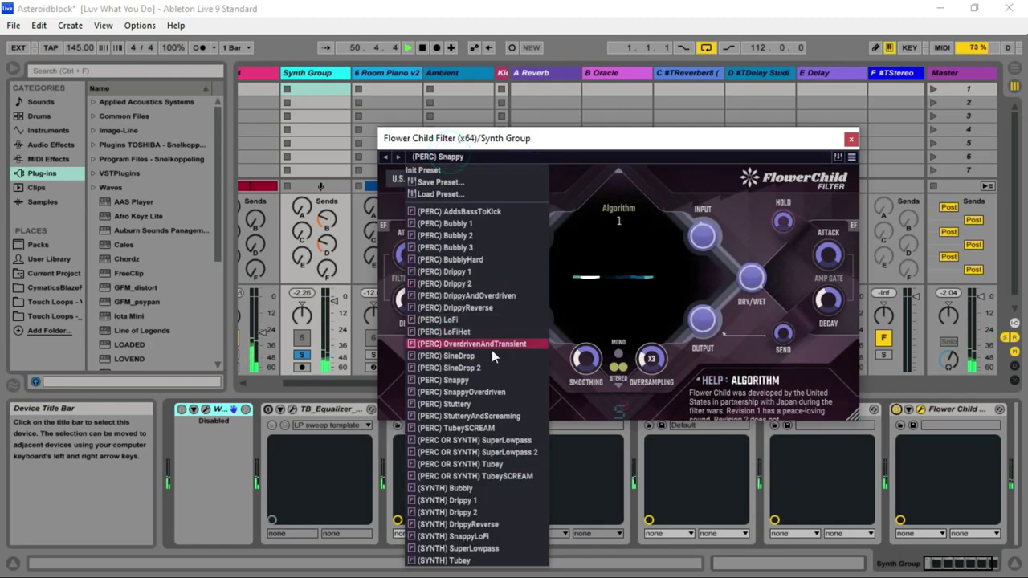
click(481, 392)
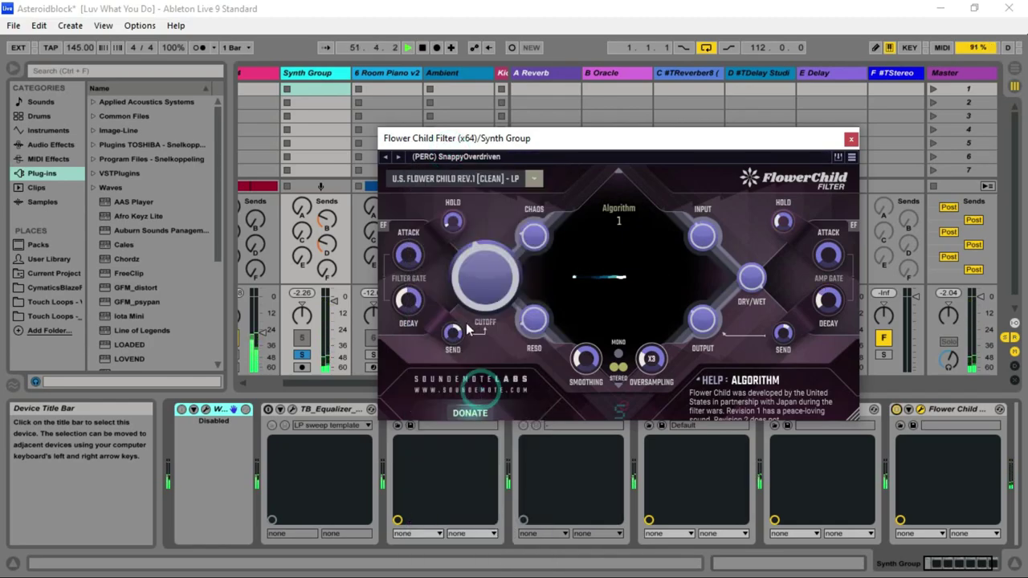
click(451, 159)
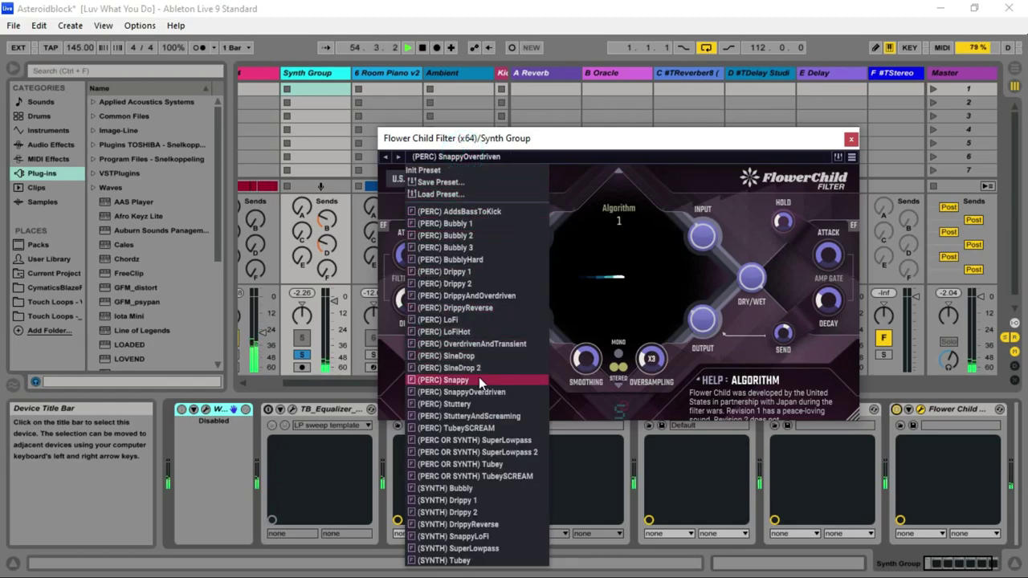
click(479, 380)
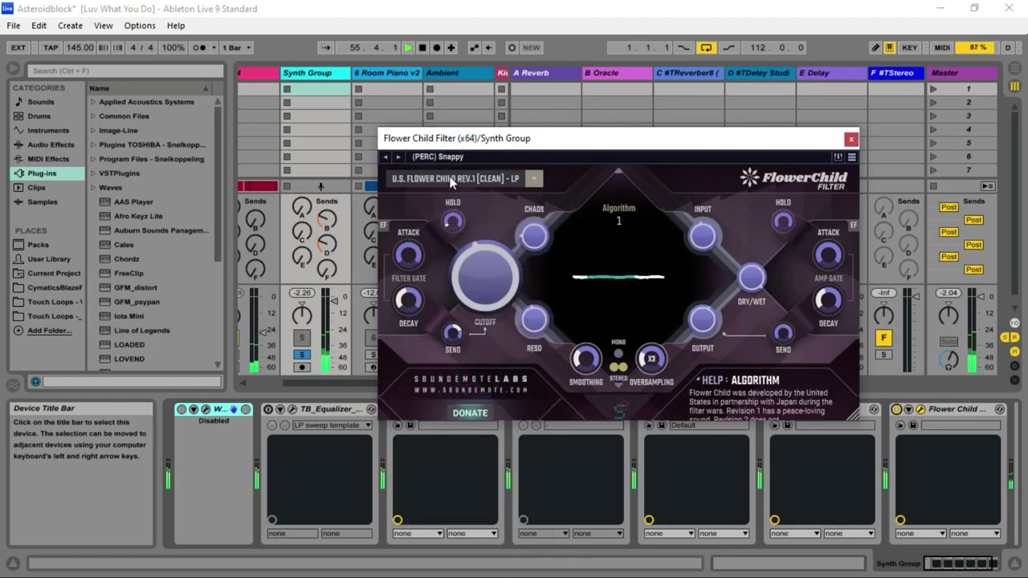
Audition the filter presets (PERC) Stuttery and (PERC) StutteryAndScreaming during playback
click(453, 160)
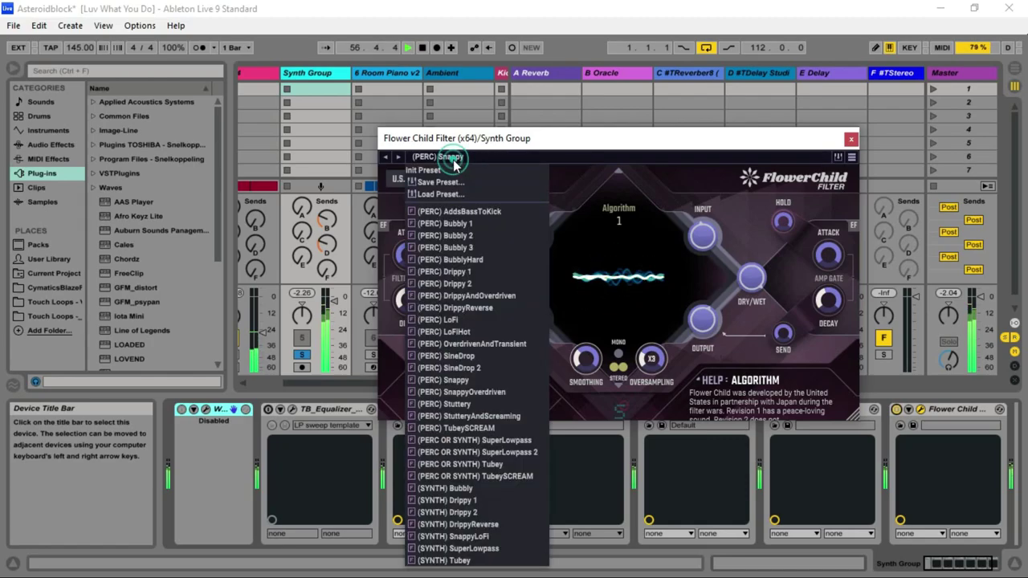
click(476, 405)
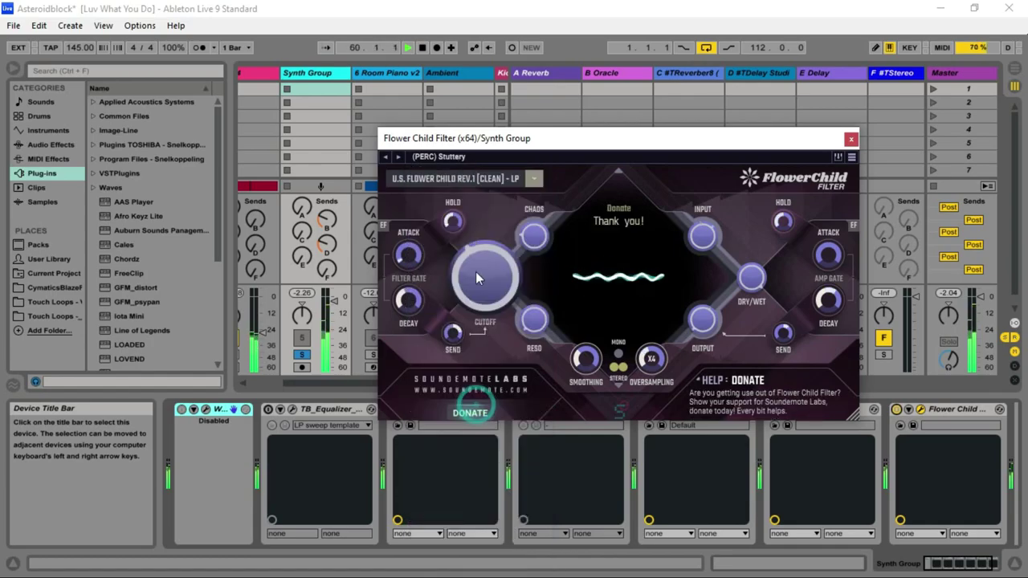
click(460, 162)
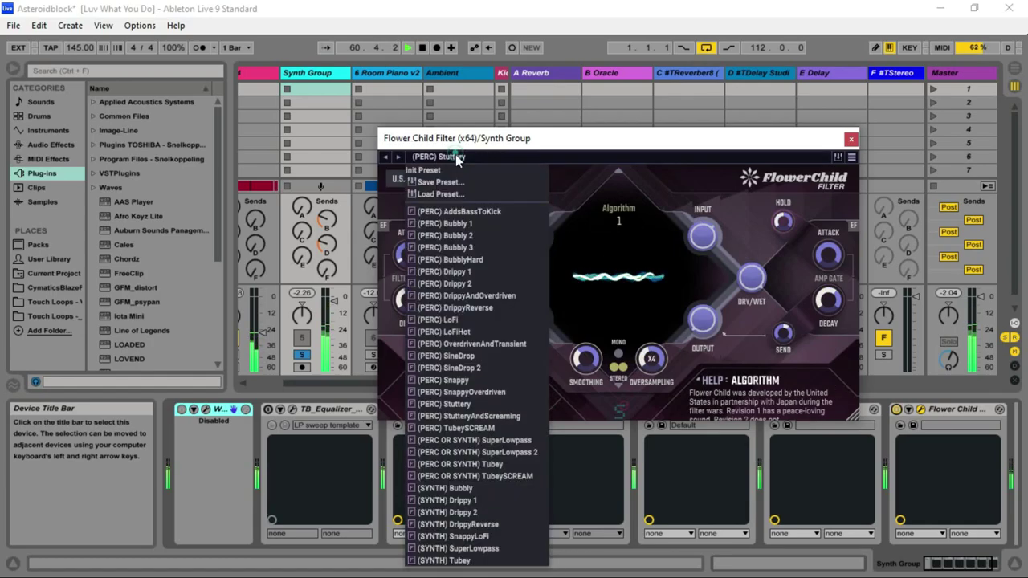
click(487, 417)
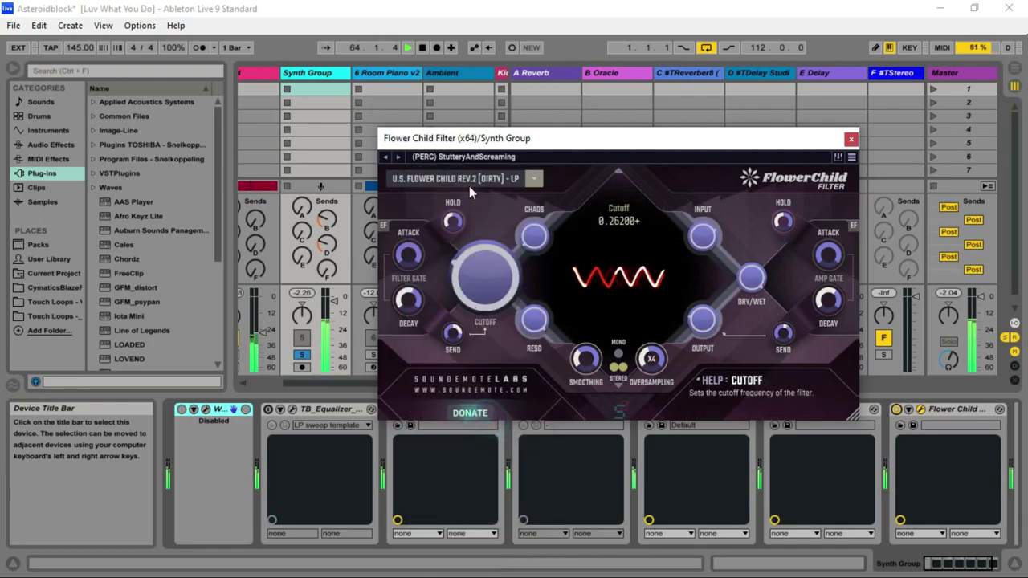
Audition the filter presets (PERC) TubeySCREAM and (PERC OR SYNTH) SuperLowpass on the Synth Group
click(470, 156)
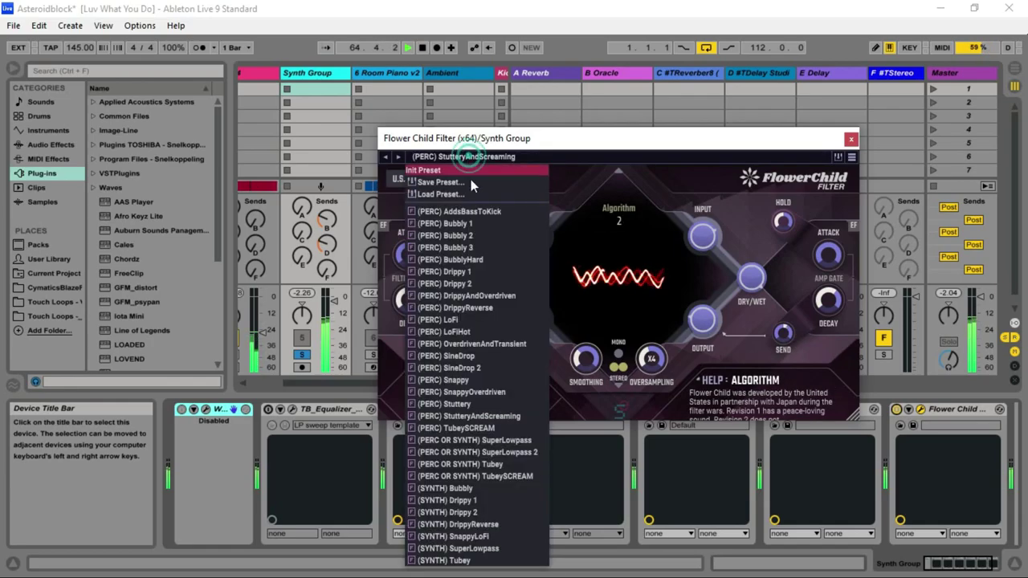
click(493, 428)
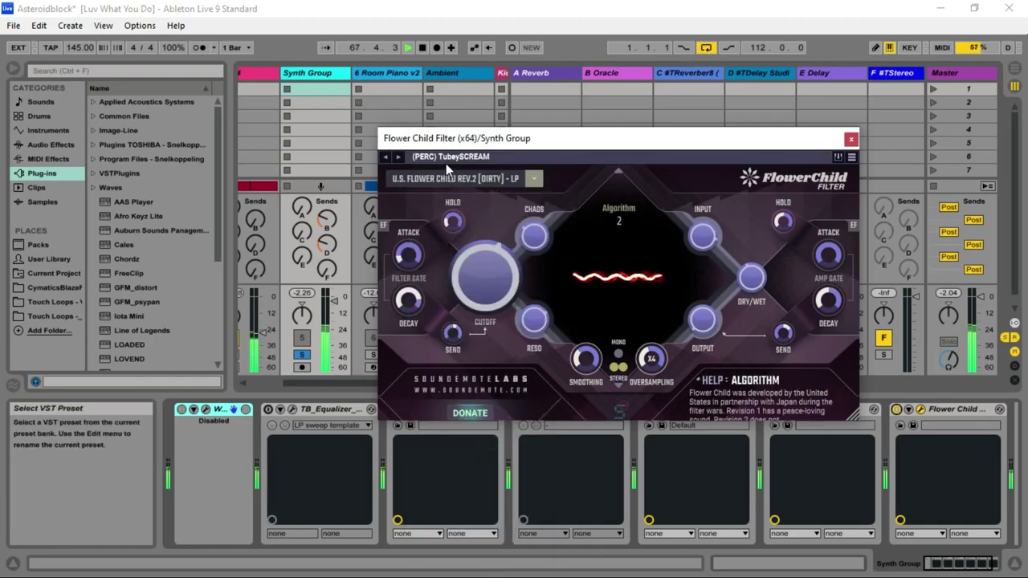
click(446, 161)
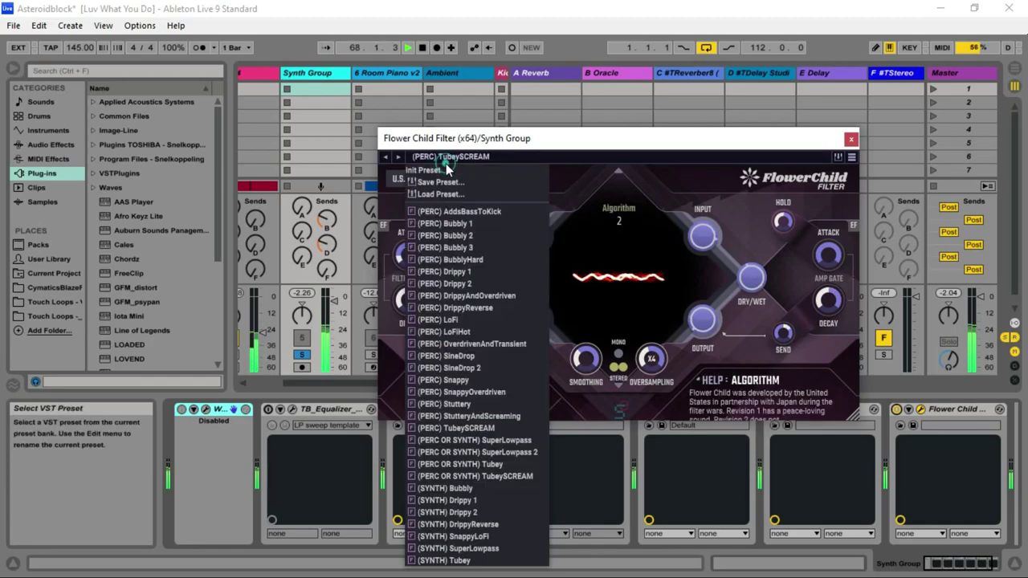
click(487, 441)
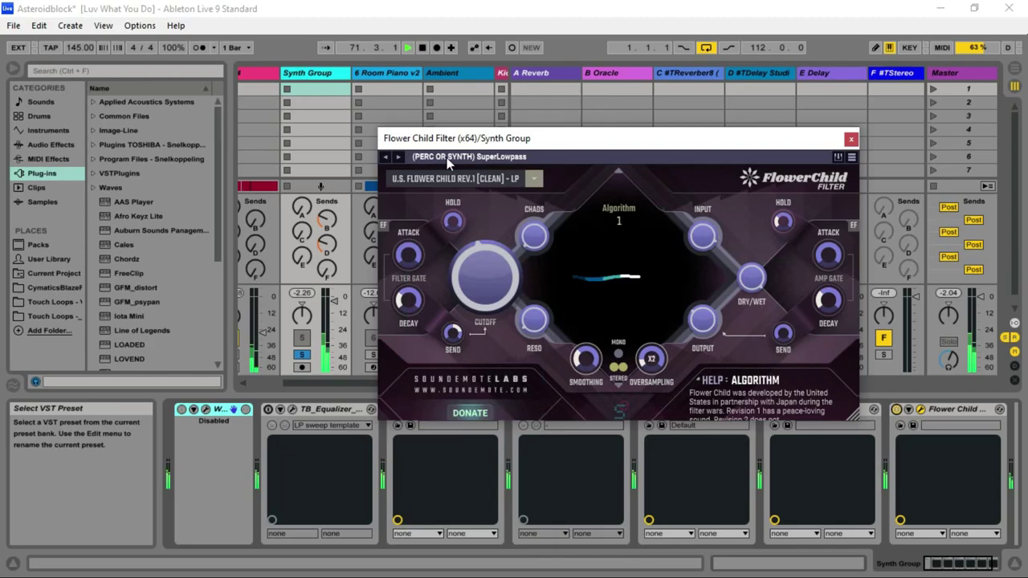
Try the filter preset (PERC OR SYNTH) SuperLowpass 2 and switch to (PERC OR SYNTH) TubeySCREAM
click(447, 158)
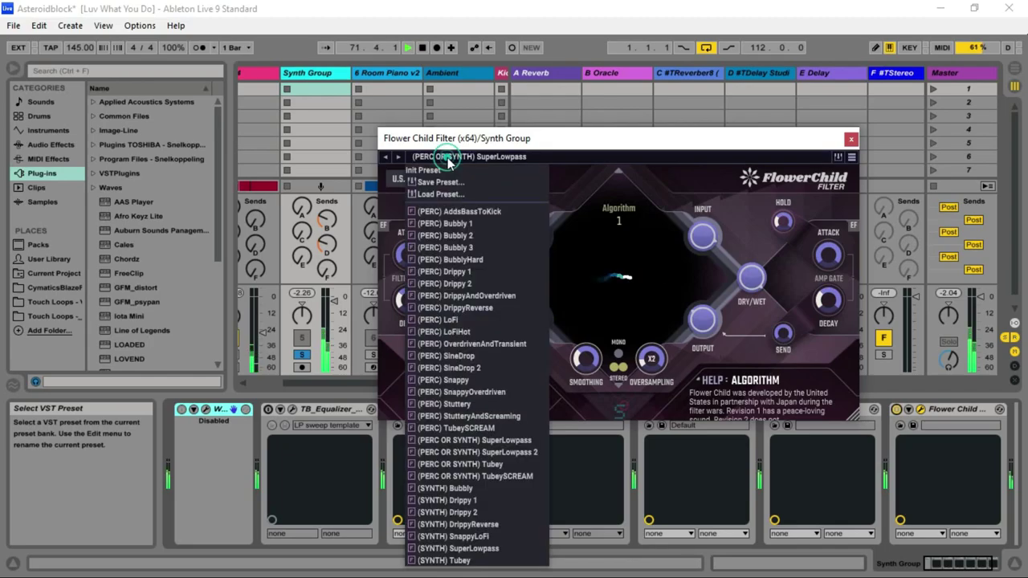
click(480, 452)
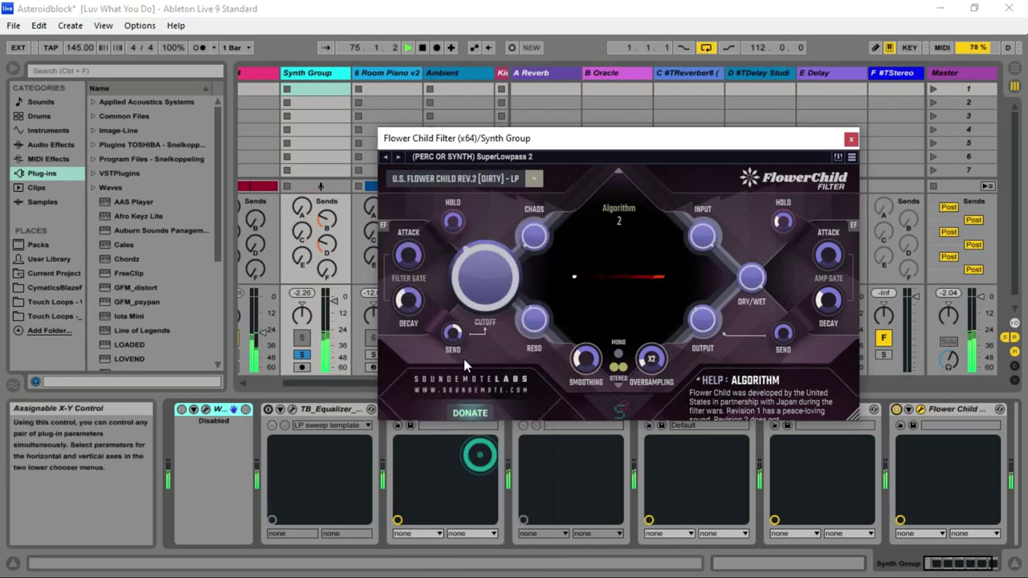
click(463, 158)
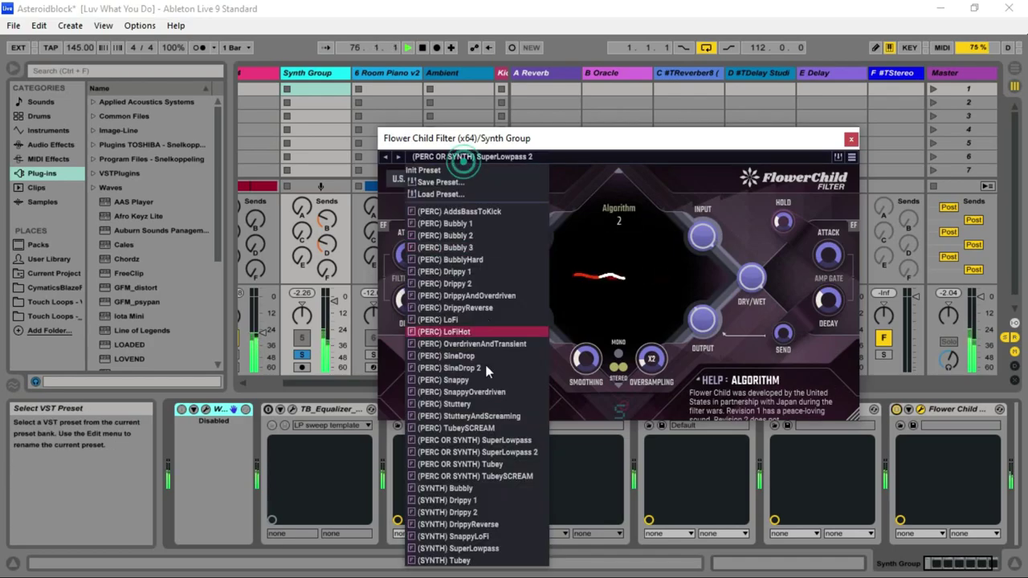
click(499, 477)
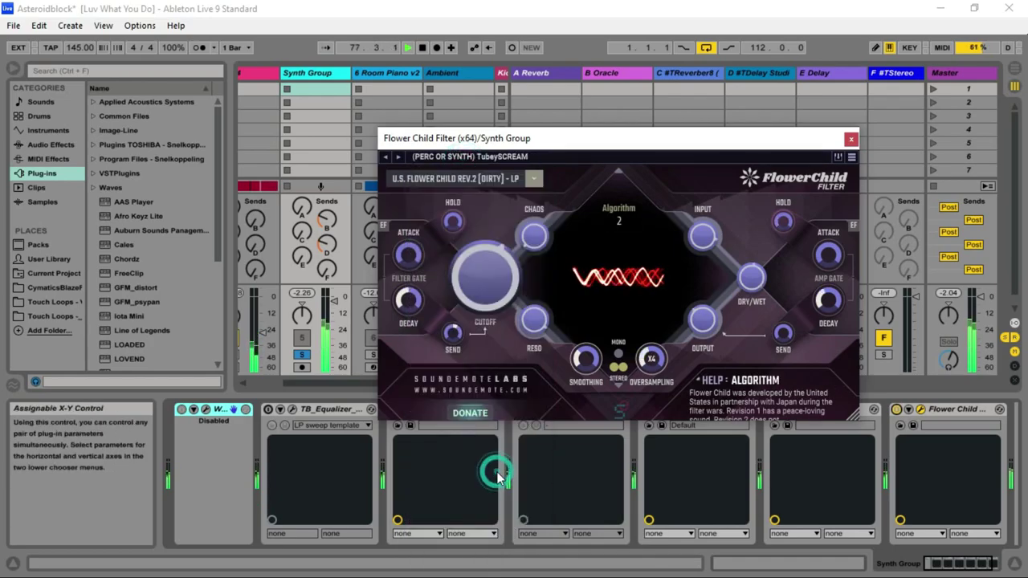
Reload the filter preset (PERC OR SYNTH) TubeySCREAM and switch to (SYNTH) Bubbly during playback
click(462, 161)
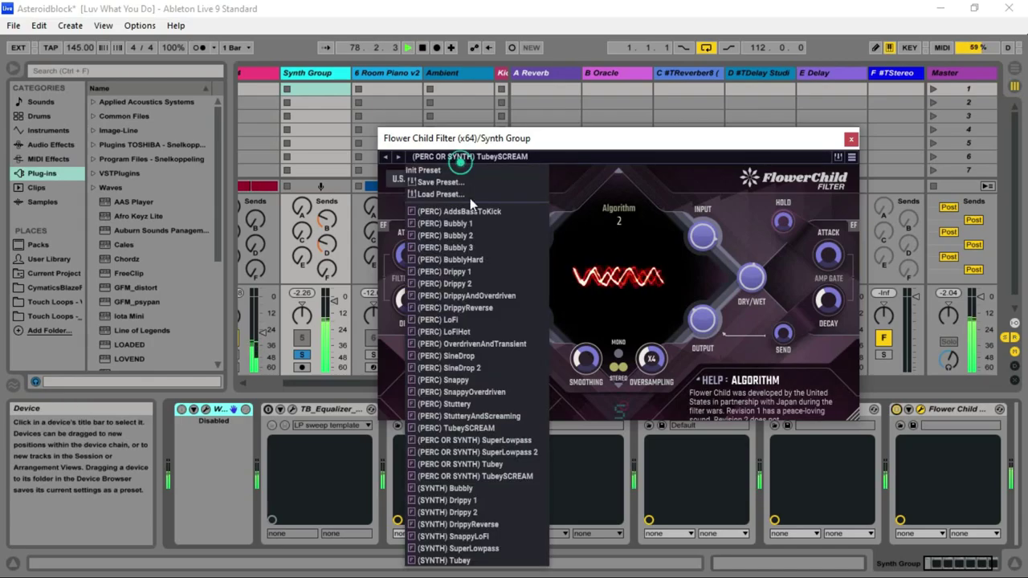
click(498, 477)
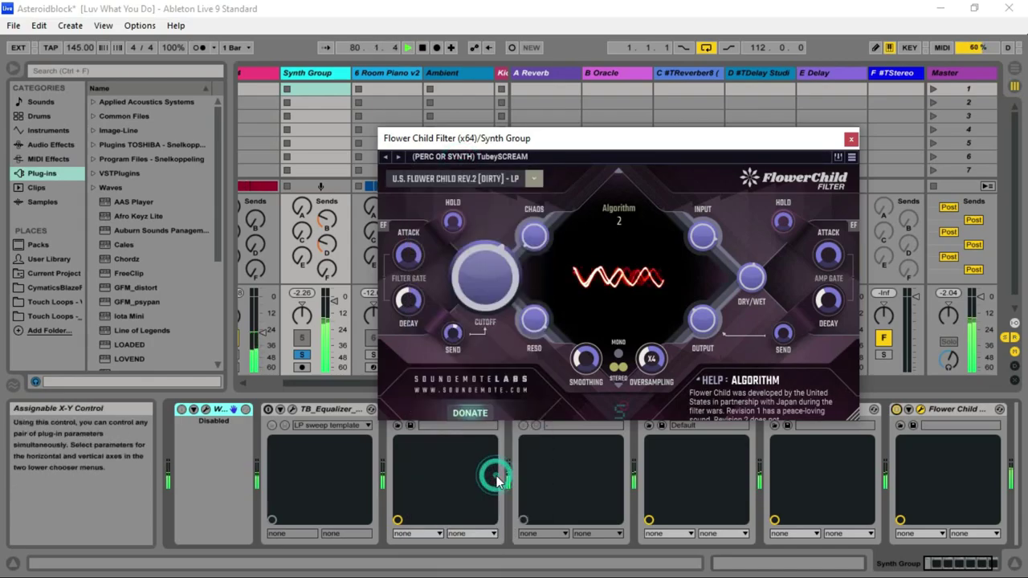
click(456, 157)
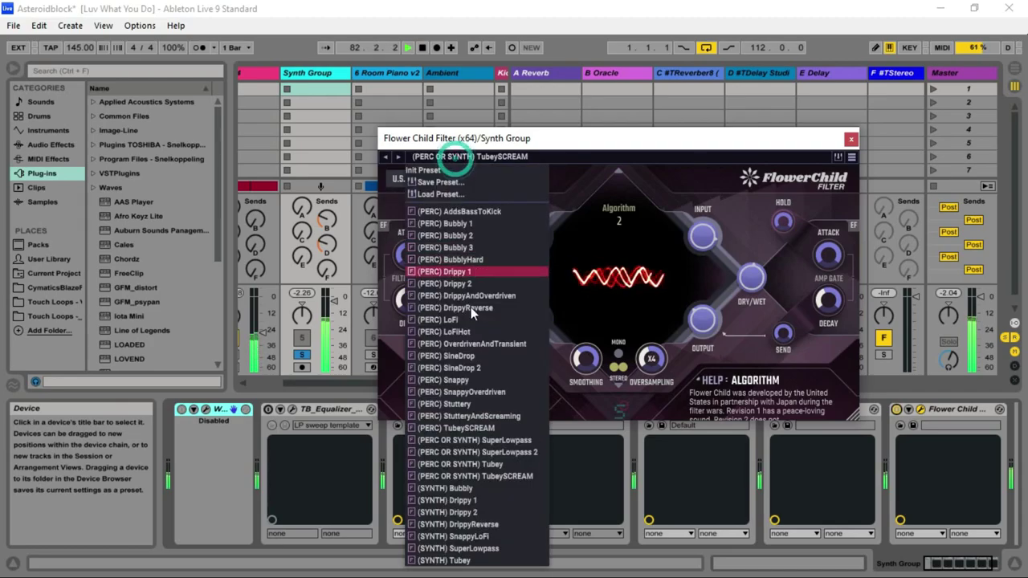
click(471, 492)
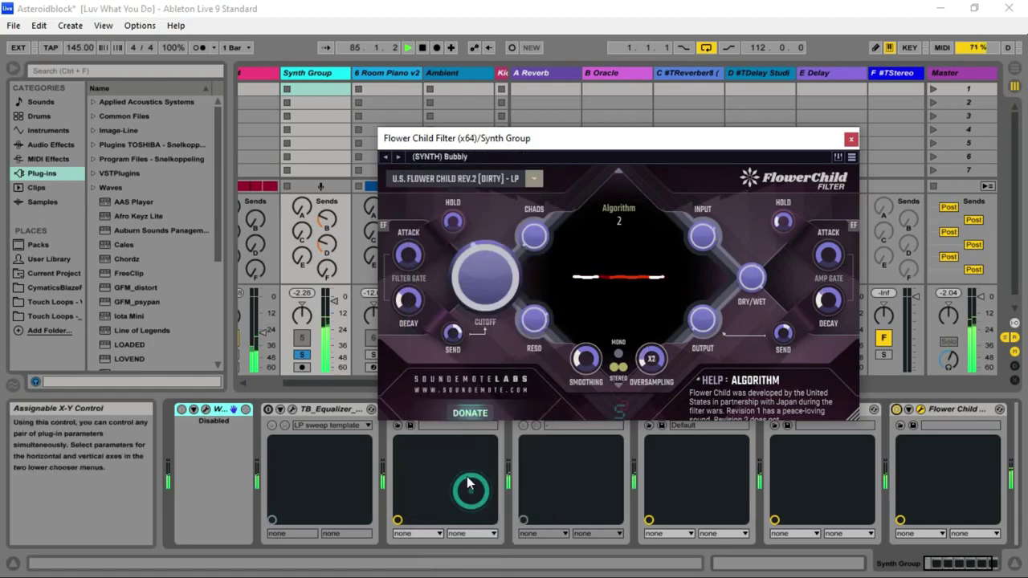
Audition the filter presets (SYNTH) Drippy 2 and (SYNTH) DrippyReverse on the Synth Group
click(459, 157)
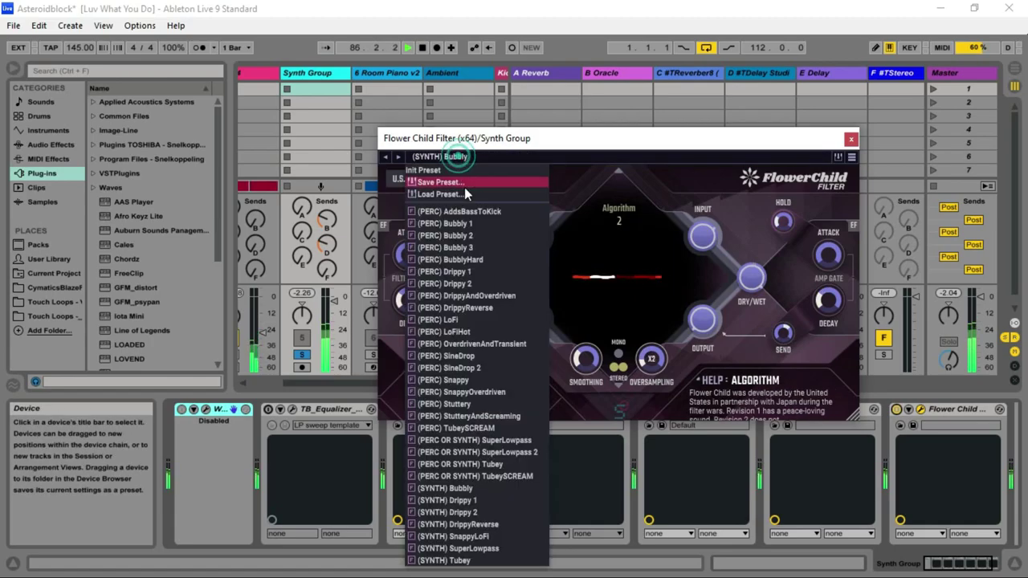
click(489, 512)
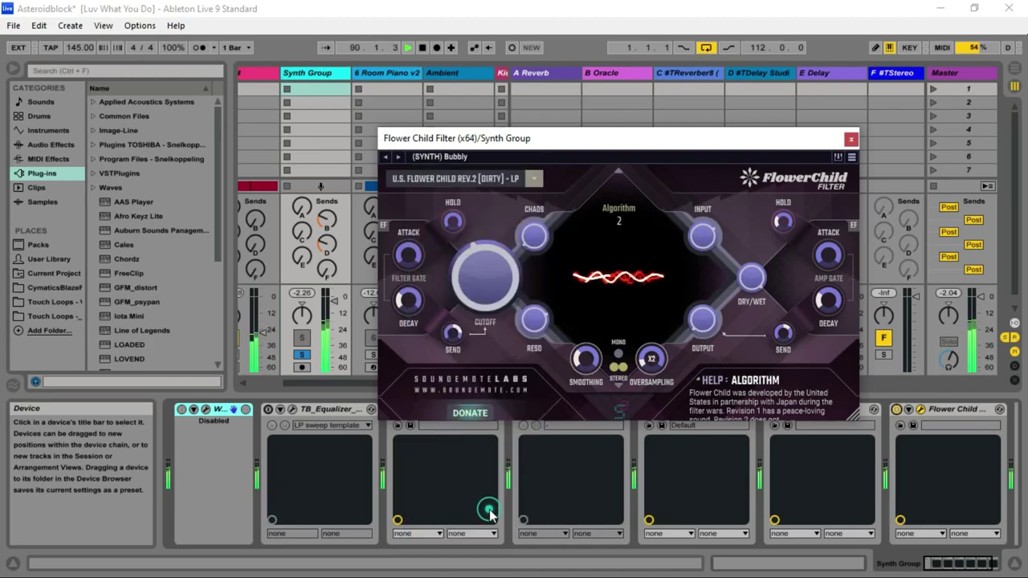
click(469, 157)
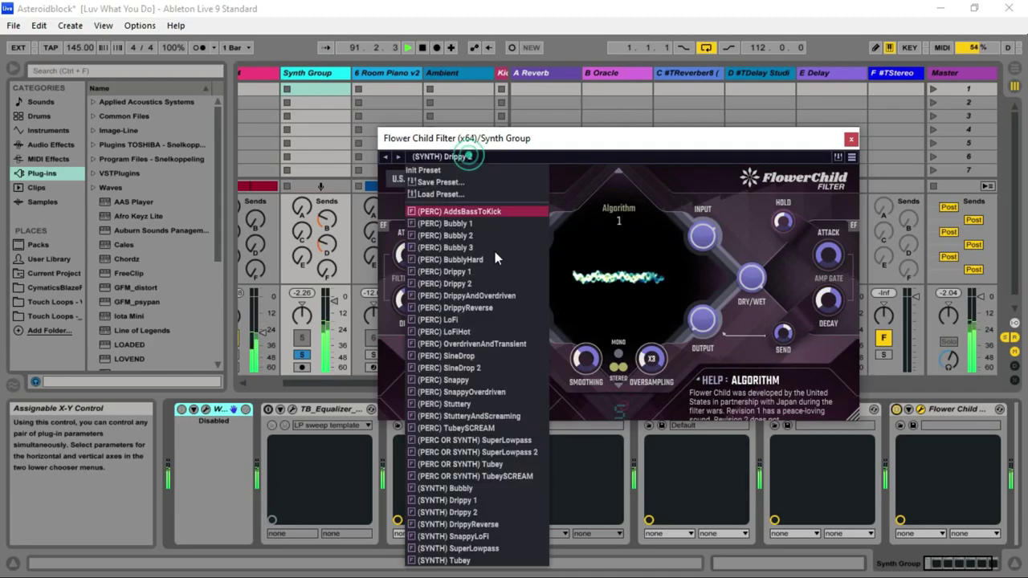
click(484, 527)
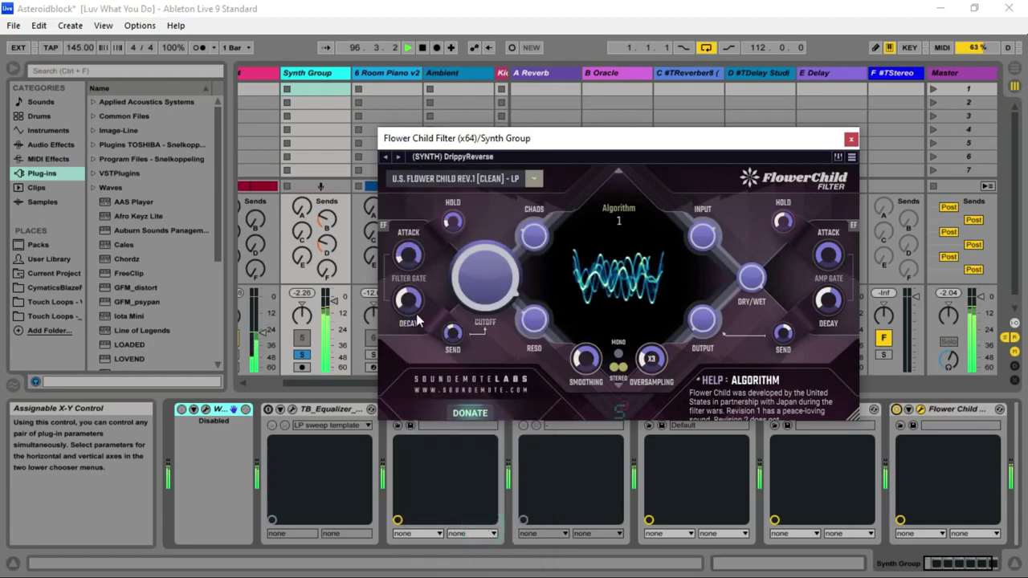
Audition the remaining synth filter presets in turn: (SYNTH) SnappyLoFi, (SYNTH) SuperLowpass and (SYNTH) Tubey
click(456, 159)
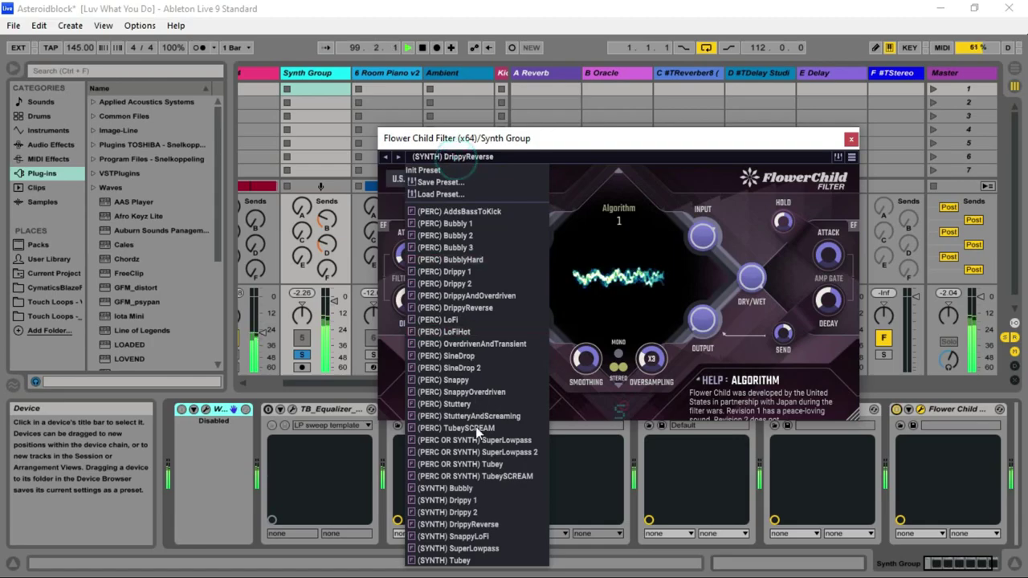
click(462, 536)
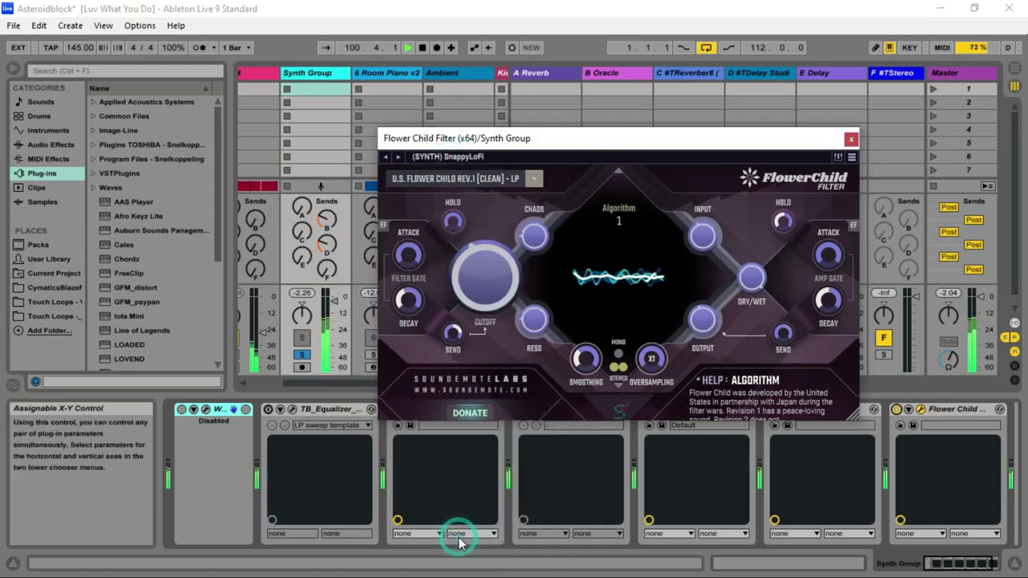
click(431, 160)
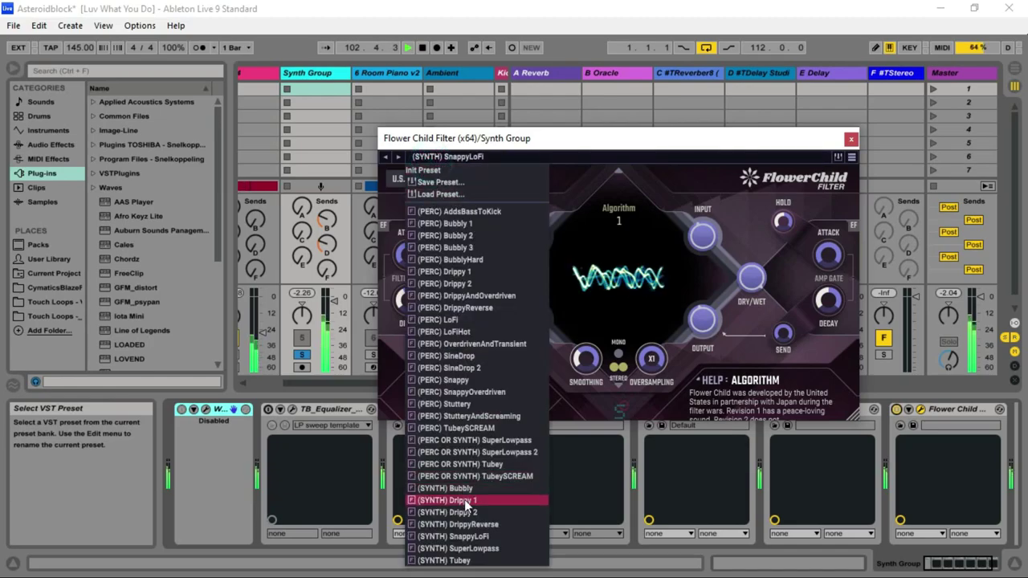
click(472, 548)
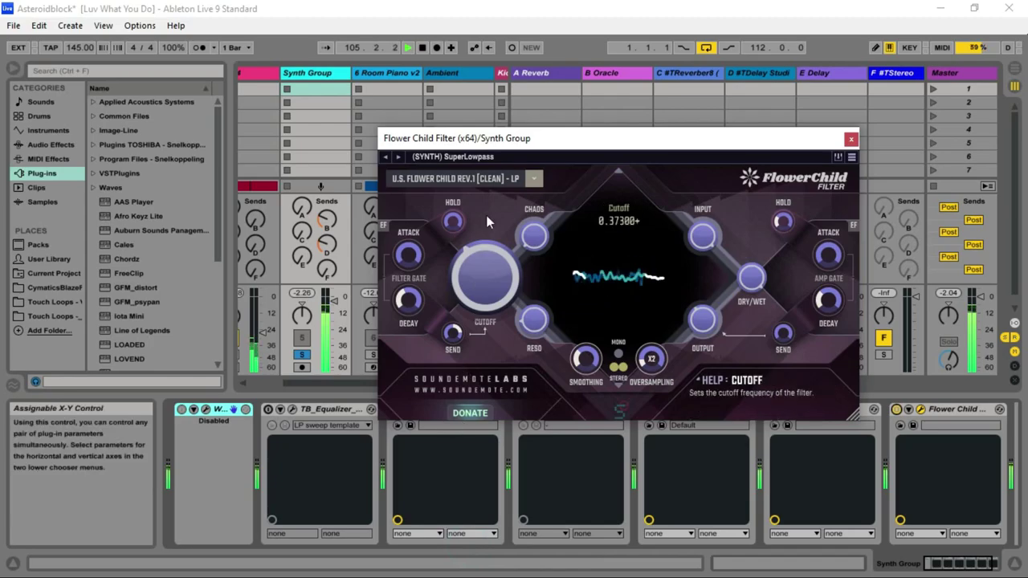
click(471, 158)
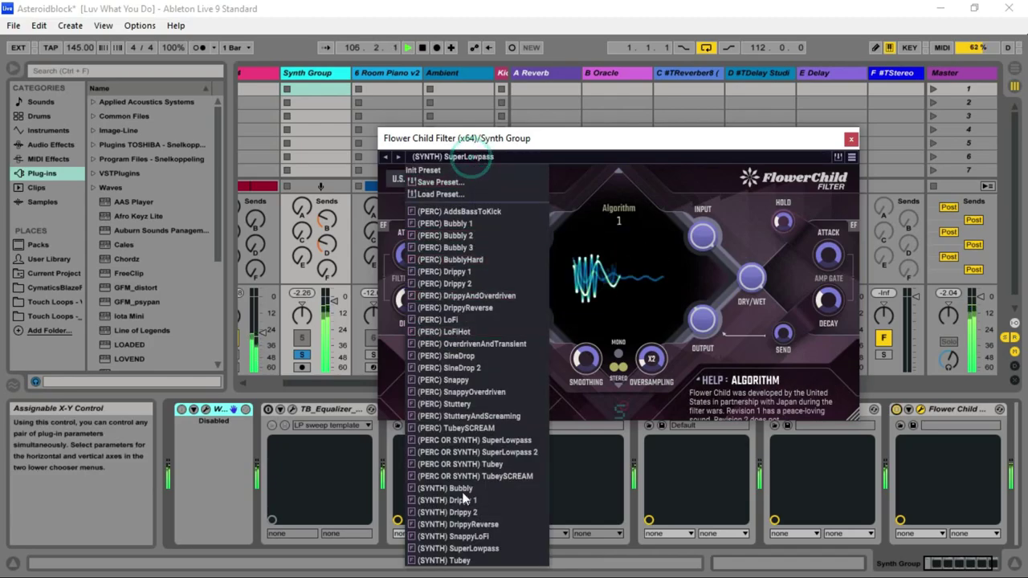
click(463, 561)
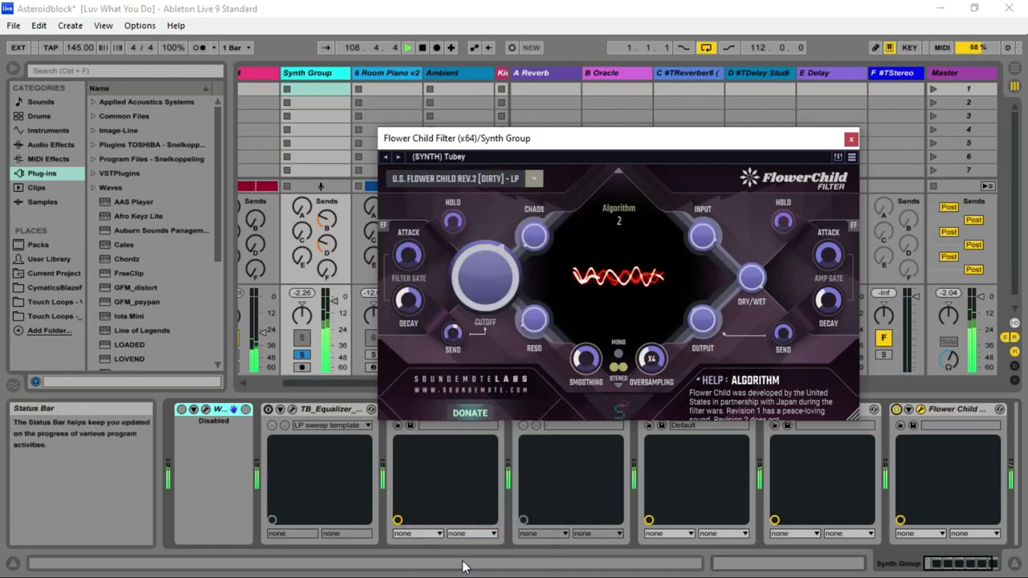